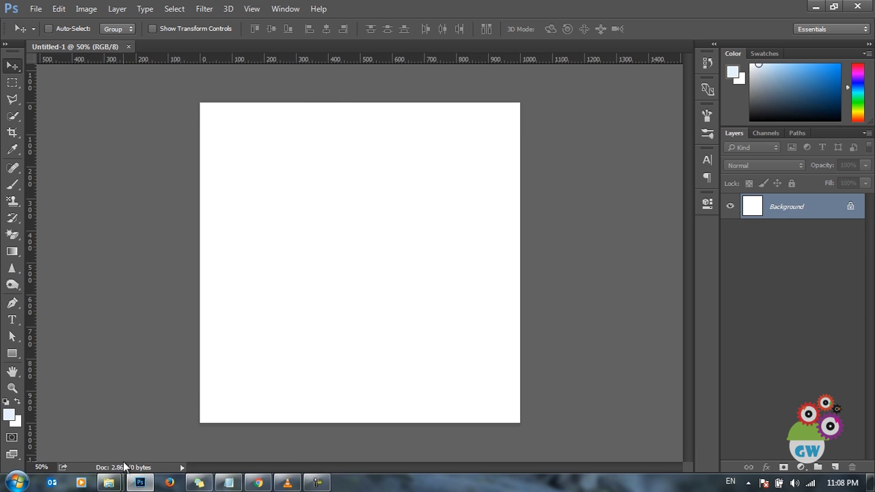
# - Preview 4K-Wallpaper-36.jpg from the Crop Images in Circular shape folder, then drag it into Photoshop
pyautogui.moveTo(109, 482)
pyautogui.click(123, 441)
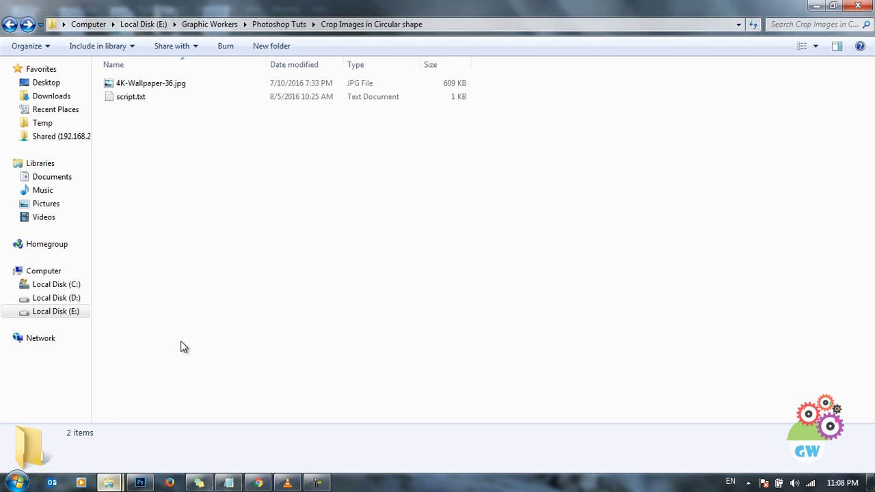
pyautogui.click(195, 87)
pyautogui.doubleClick(182, 86)
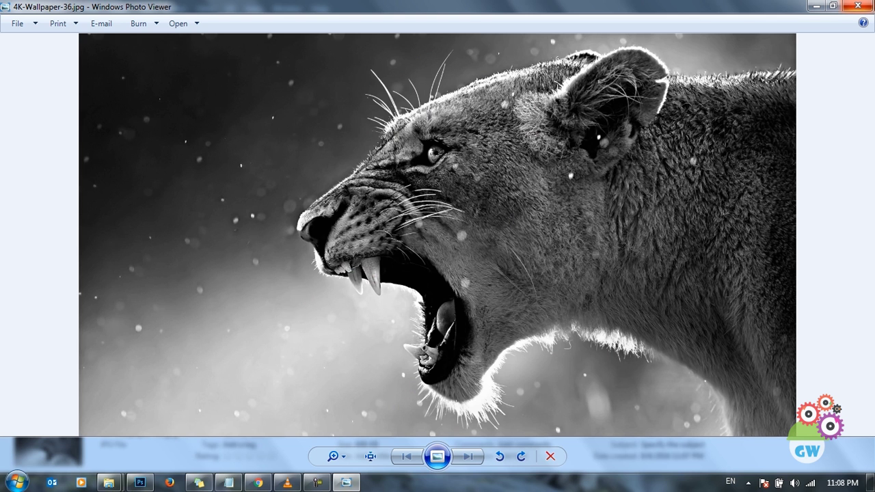
pyautogui.click(858, 6)
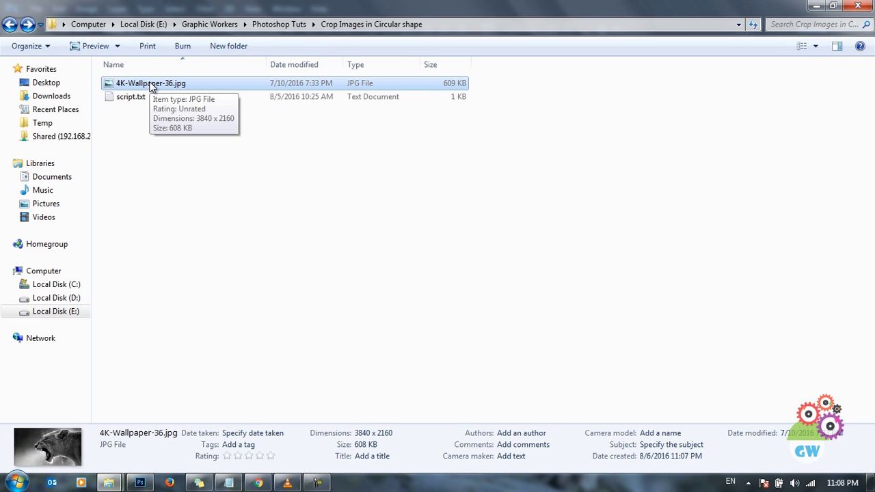
pyautogui.moveTo(151, 86); pyautogui.dragTo(377, 223)
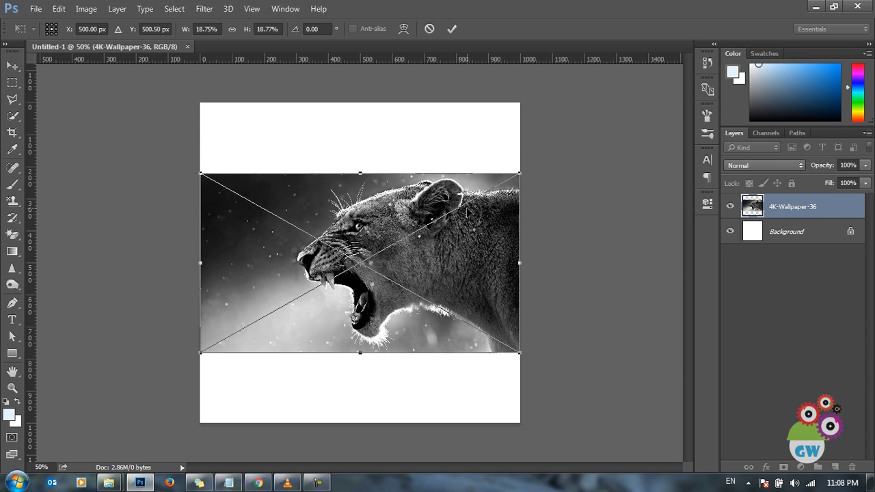
# - Commit the placed lion photo as the 4K-Wallpaper-36 layer above Background
pyautogui.click(452, 29)
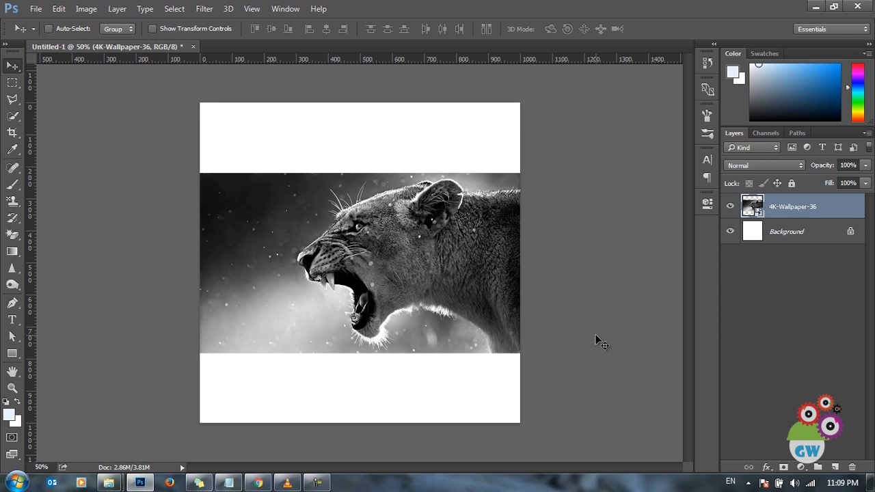
# - Draw a 922 × 922 px white circle over the lion photo with the Ellipse Tool
pyautogui.click(13, 354)
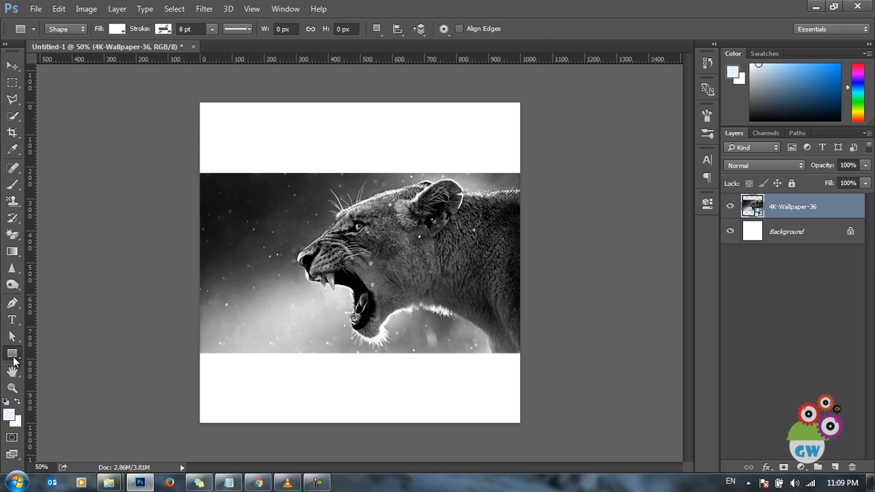
pyautogui.rightClick(14, 357)
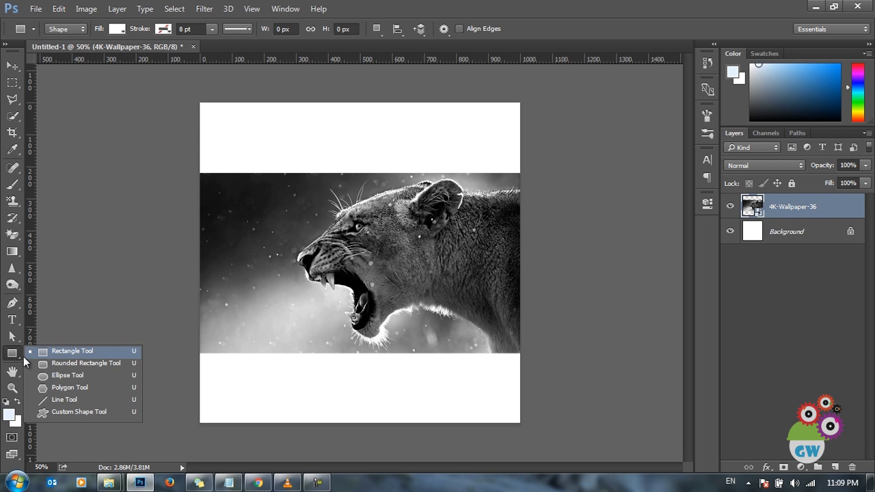
pyautogui.click(68, 376)
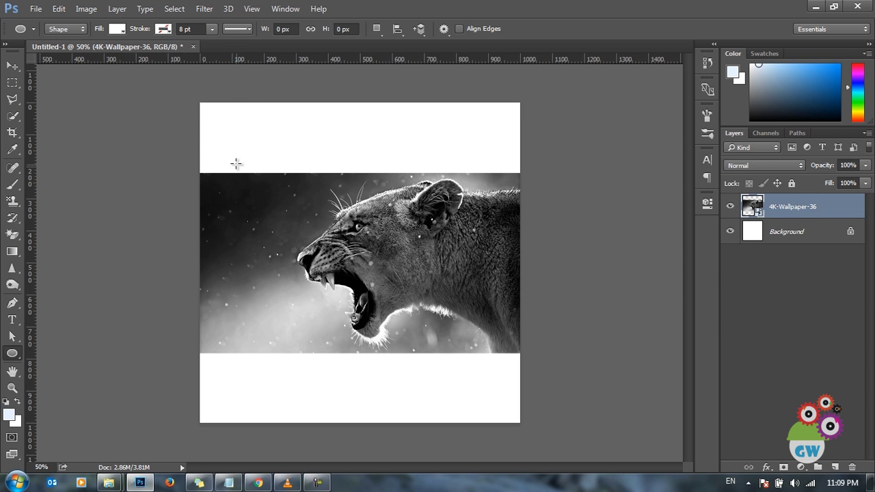
pyautogui.moveTo(212, 123); pyautogui.dragTo(521, 418)
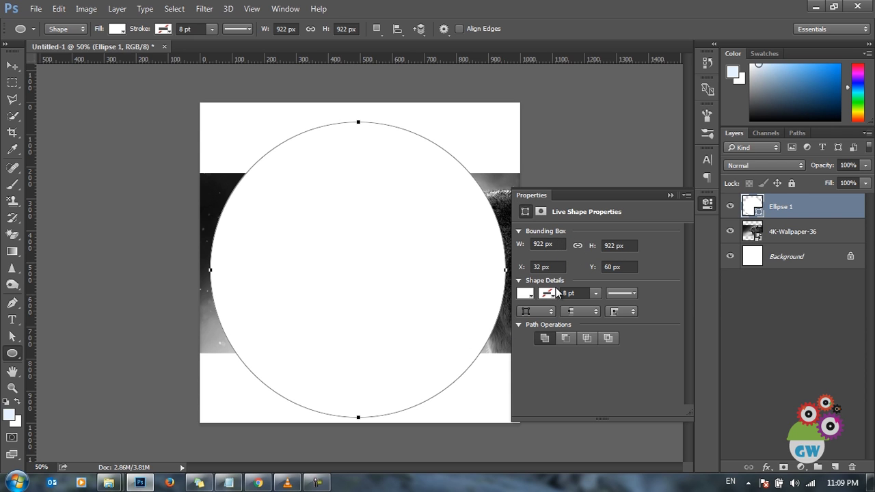
# - Set the Ellipse 1 circle's position to X 0 px and Y 0 px in Properties
pyautogui.click(558, 268)
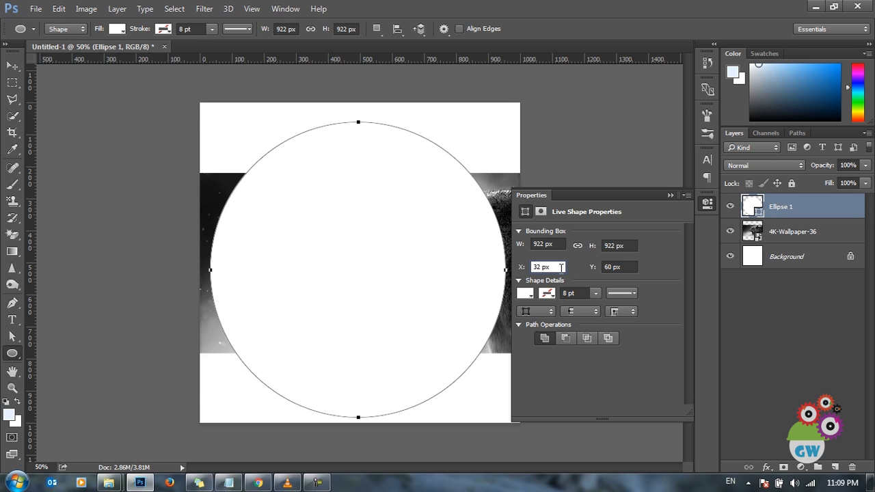
pyautogui.doubleClick(560, 267)
pyautogui.write('0')
pyautogui.press('Tab')
pyautogui.write('0')
pyautogui.press('Return')
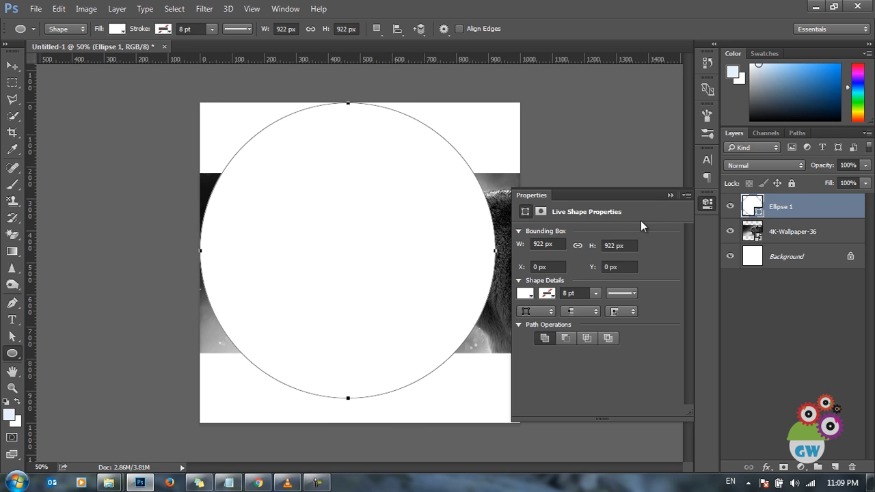
pyautogui.click(670, 196)
pyautogui.click(13, 65)
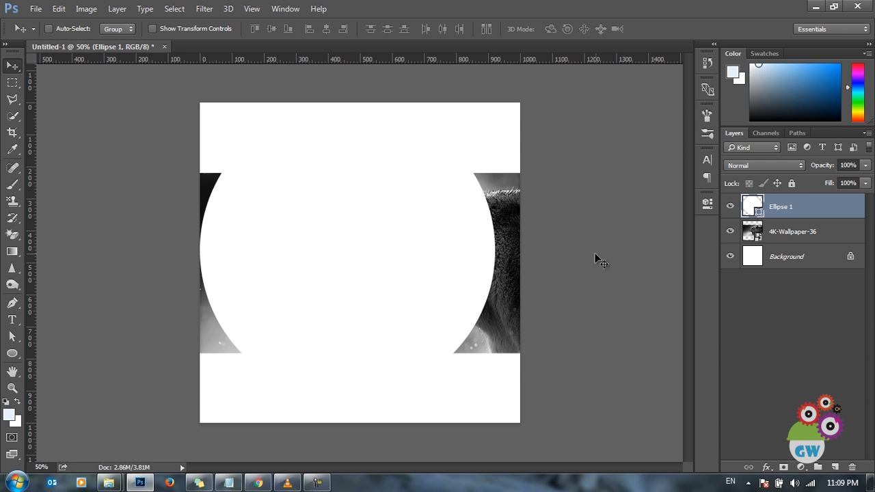
# - Give Ellipse 1 a red fill and drag its layer below 4K-Wallpaper-36
pyautogui.doubleClick(752, 209)
pyautogui.click(629, 255)
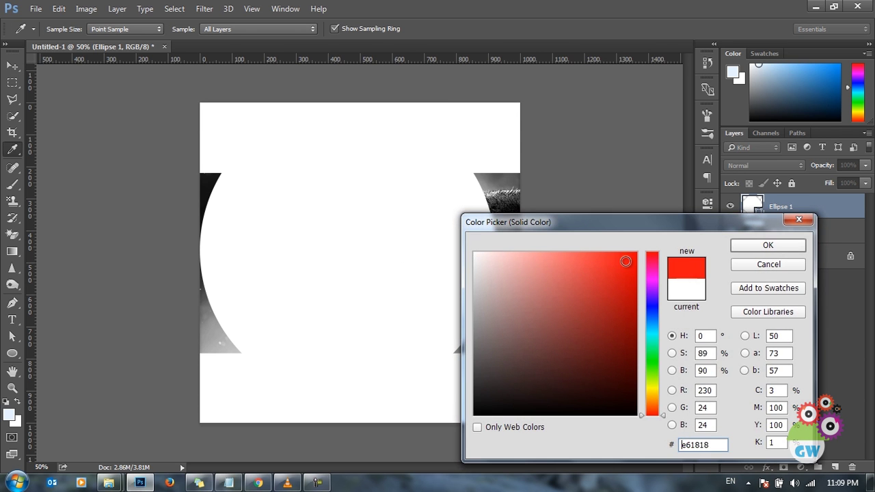
pyautogui.click(766, 244)
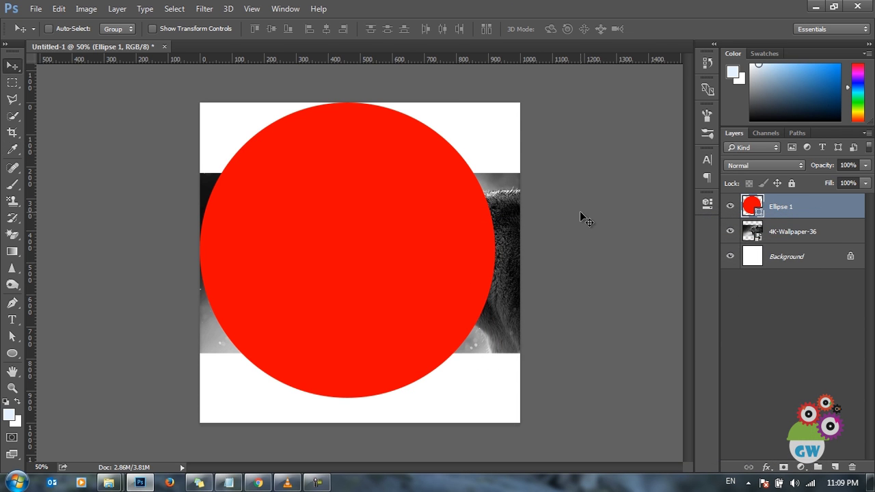
pyautogui.moveTo(787, 206); pyautogui.dragTo(792, 239)
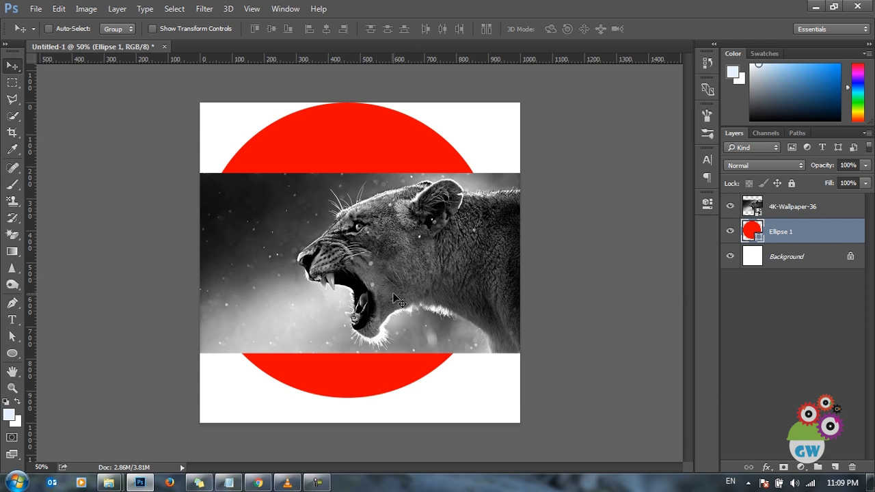
# - Free Transform the 4K-Wallpaper-36 layer to about 33.7%, shift it left, and commit
pyautogui.keyDown('ctrl'); pyautogui.click(375, 254); pyautogui.keyUp('ctrl')
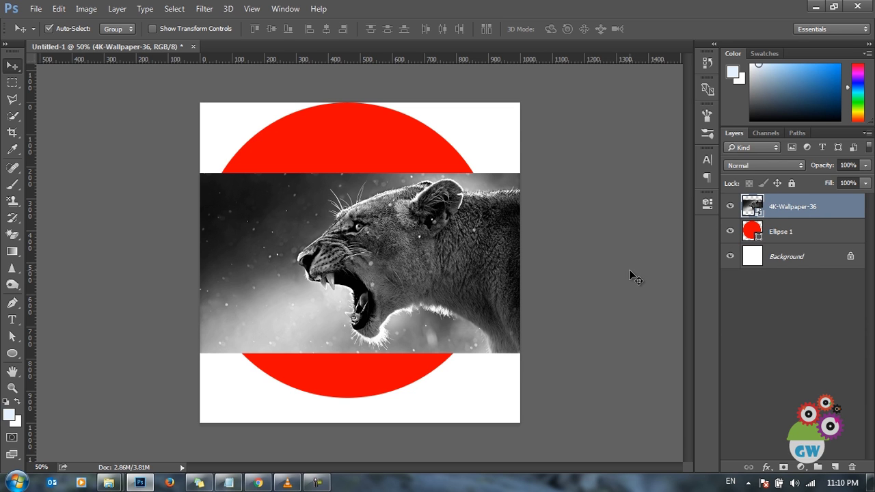
pyautogui.hotkey('ctrl', 't')
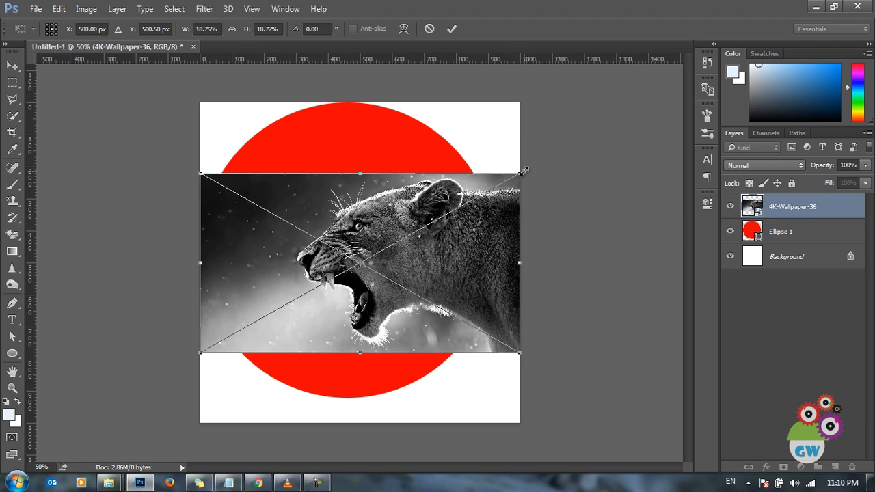
pyautogui.moveTo(521, 175); pyautogui.dragTo(649, 101)
pyautogui.moveTo(602, 204); pyautogui.dragTo(569, 208)
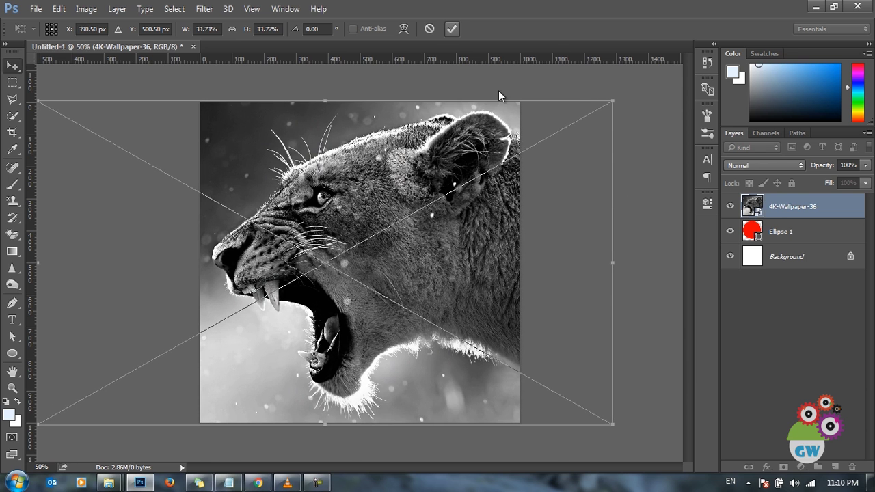
pyautogui.click(452, 28)
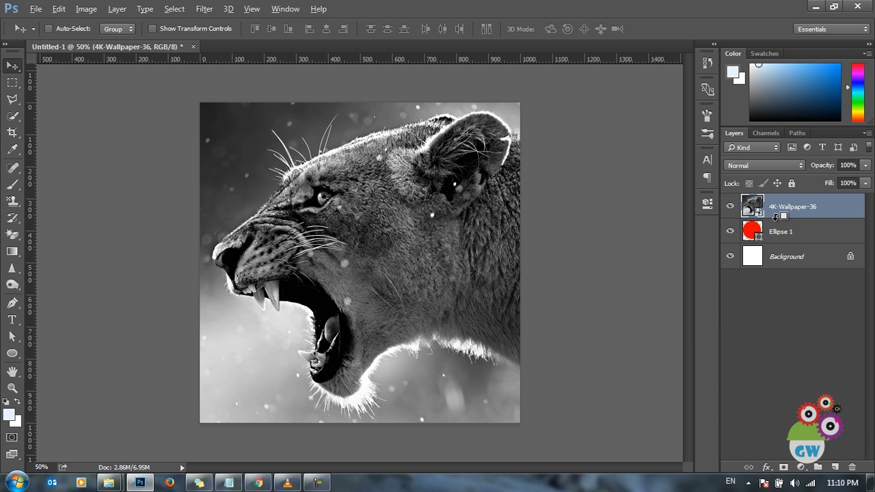
# - Clip the lion photo to Ellipse 1 and nudge it slightly upward inside the circle
pyautogui.keyDown('alt'); pyautogui.click(775, 217); pyautogui.keyUp('alt')
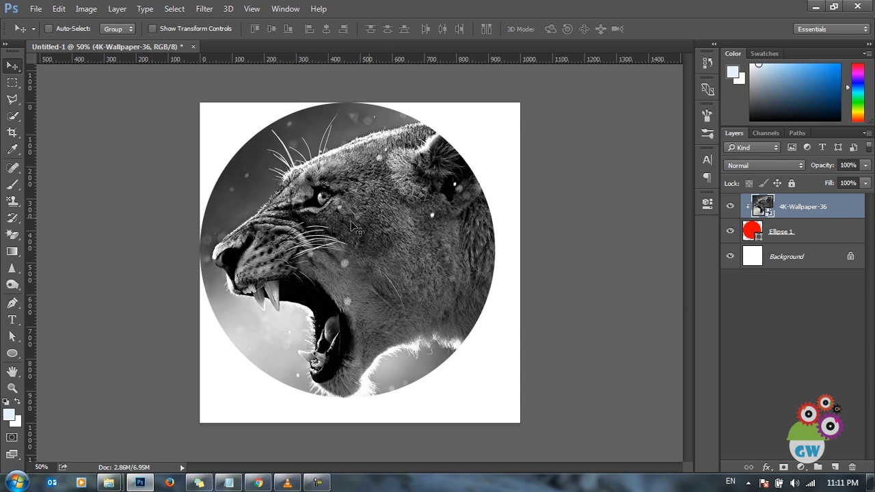
pyautogui.moveTo(371, 265); pyautogui.dragTo(371, 253)
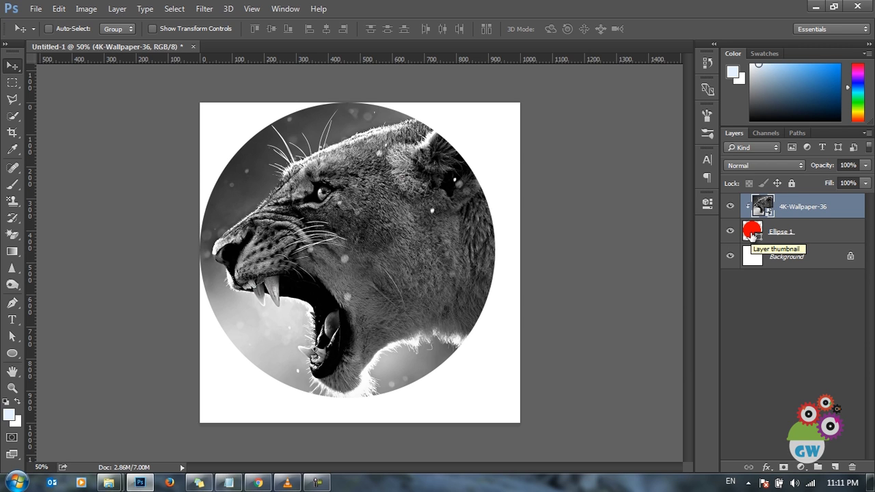
# - Load the Ellipse 1 outline as a selection and crop the canvas to the circle's bounds
pyautogui.press('ctrl')
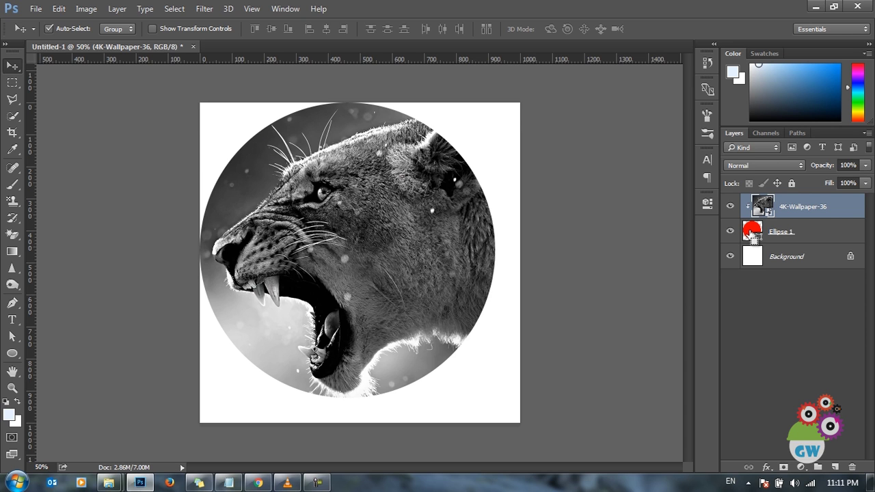
pyautogui.keyDown('ctrl'); pyautogui.click(752, 234); pyautogui.keyUp('ctrl')
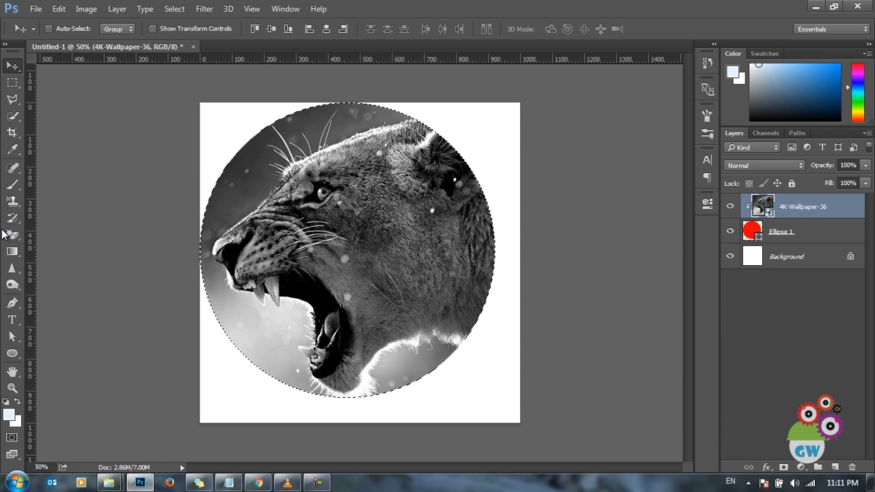
pyautogui.click(15, 135)
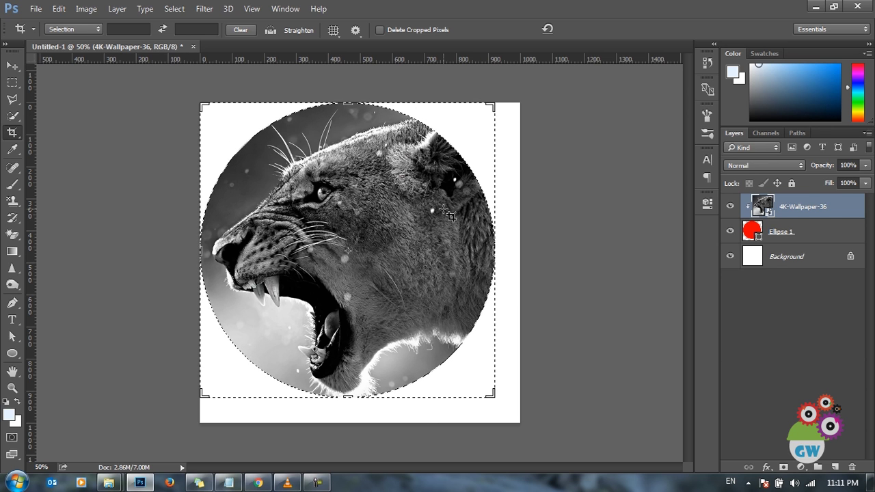
pyautogui.click(447, 214)
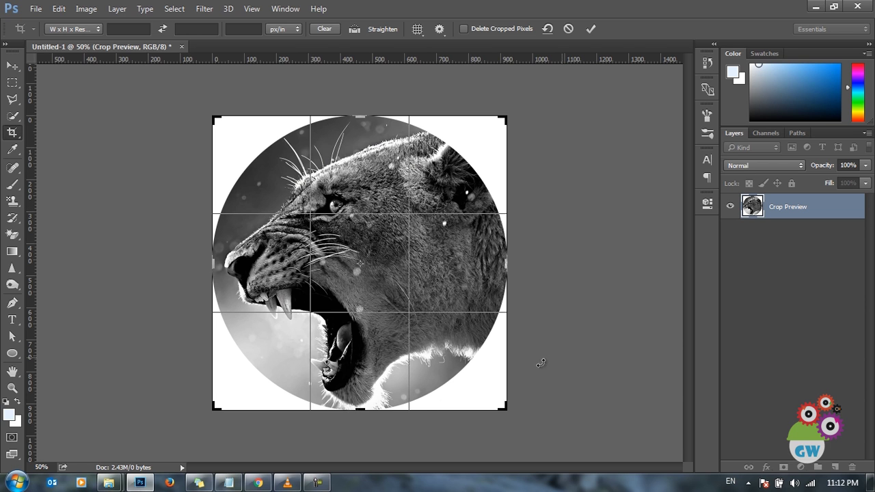
pyautogui.click(11, 67)
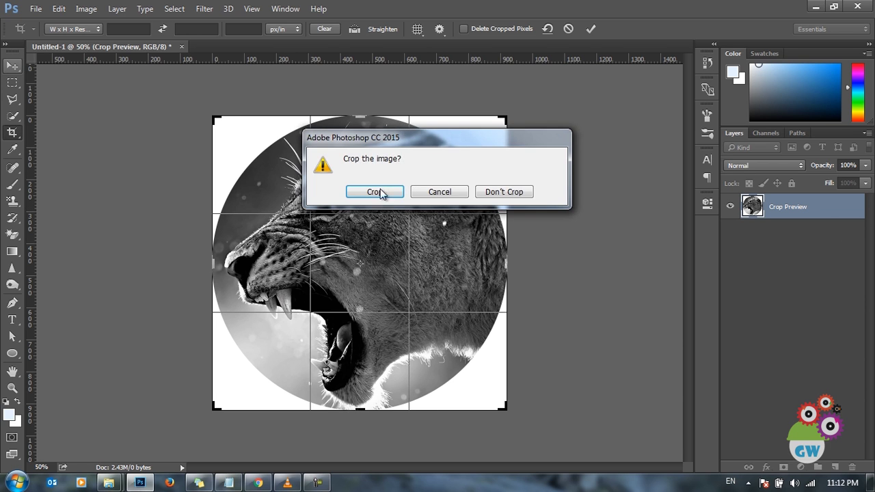
pyautogui.click(397, 196)
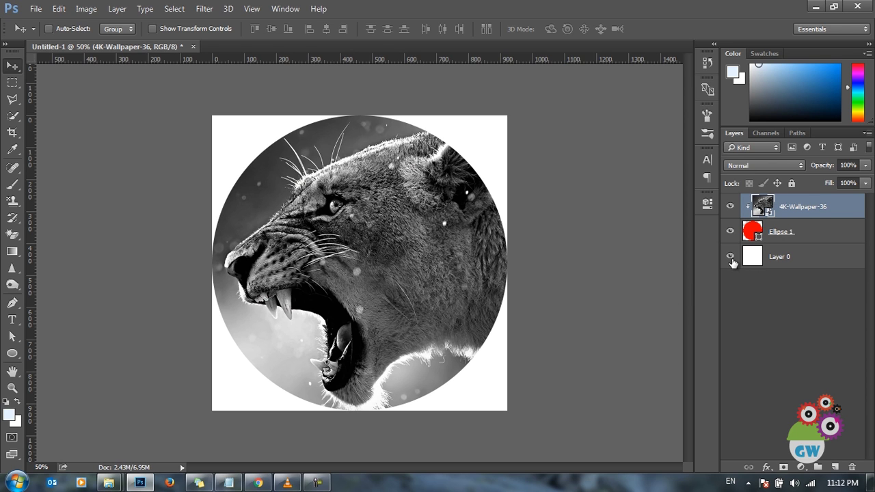
# - Hide the white Layer 0 and save the image to the Desktop as Untitled-1.png
pyautogui.click(731, 258)
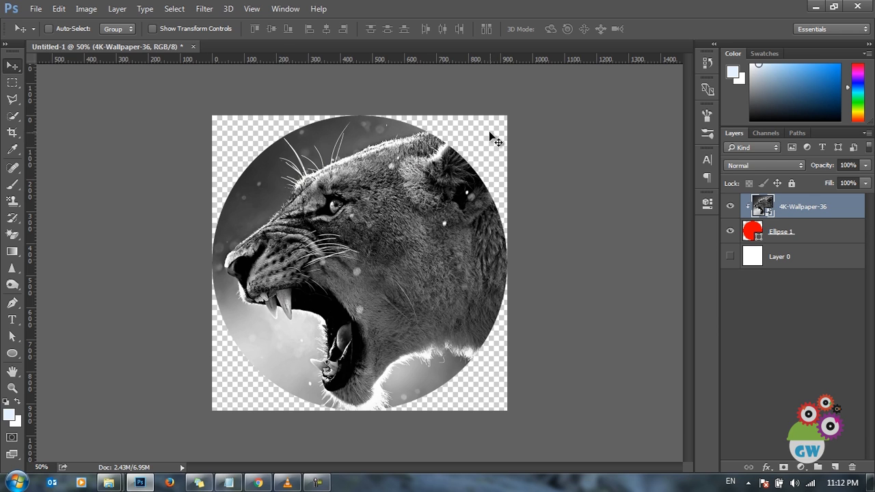
pyautogui.click(35, 8)
pyautogui.click(57, 141)
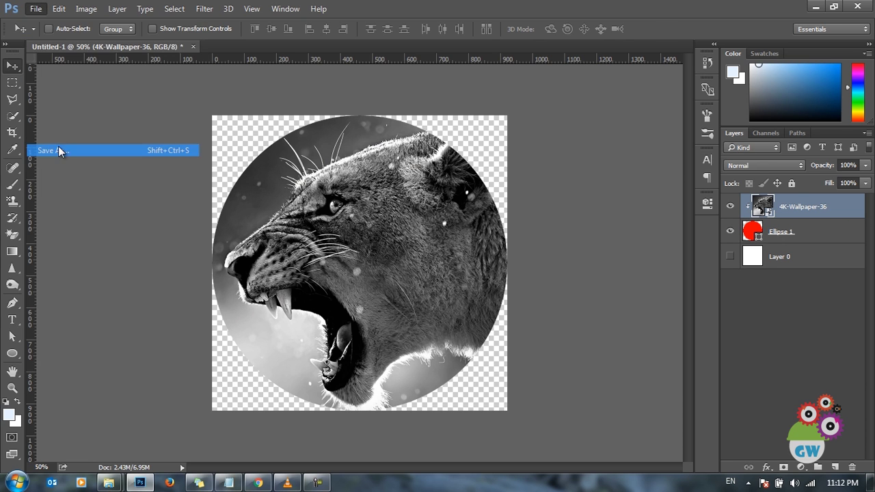
pyautogui.click(75, 89)
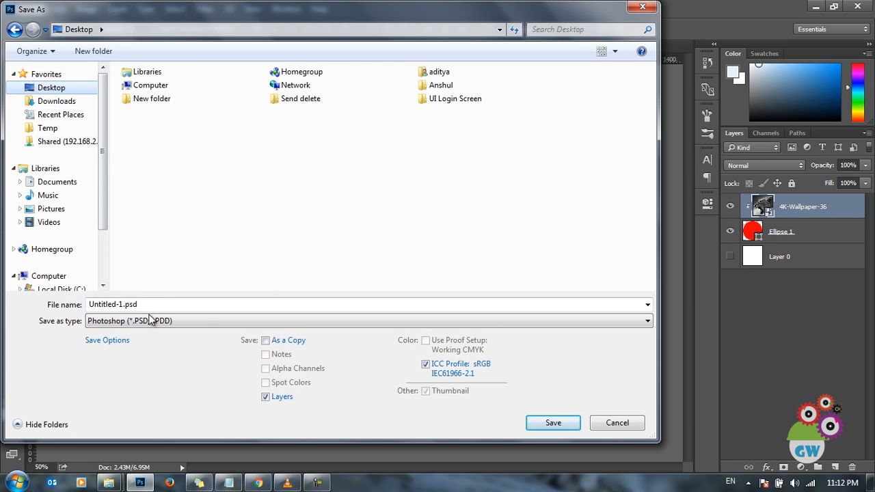
pyautogui.click(151, 321)
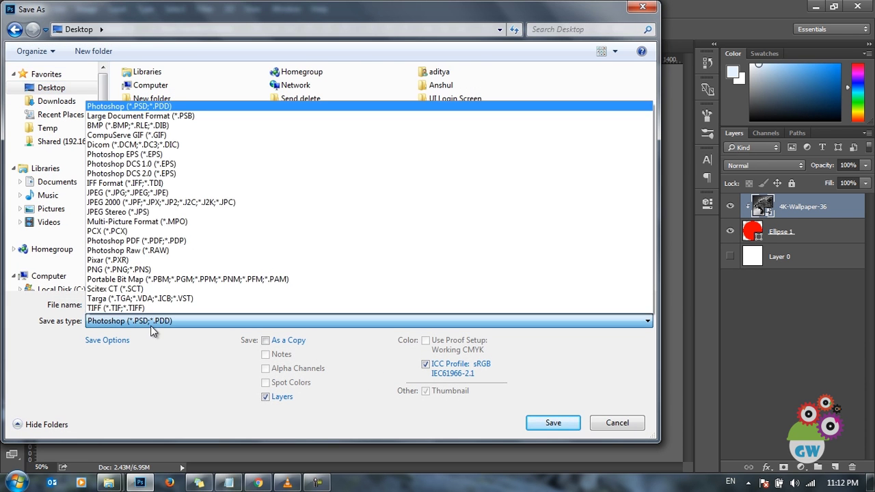
pyautogui.click(132, 270)
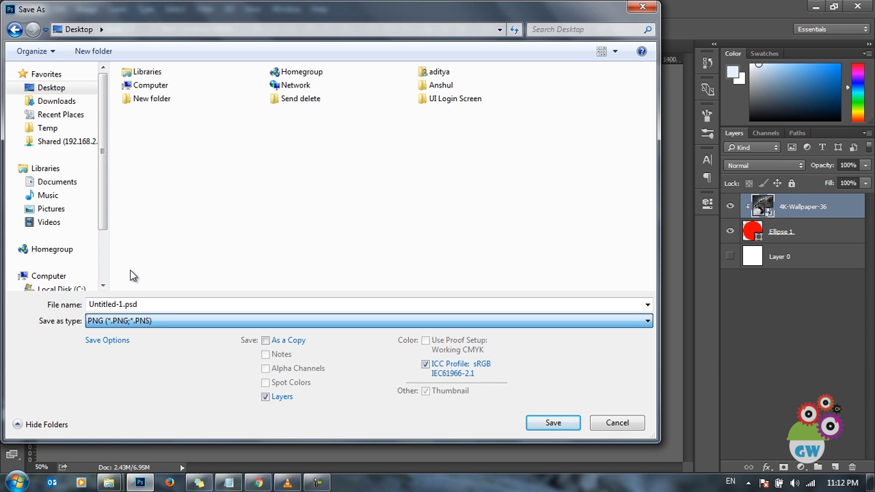
pyautogui.click(552, 425)
pyautogui.click(479, 152)
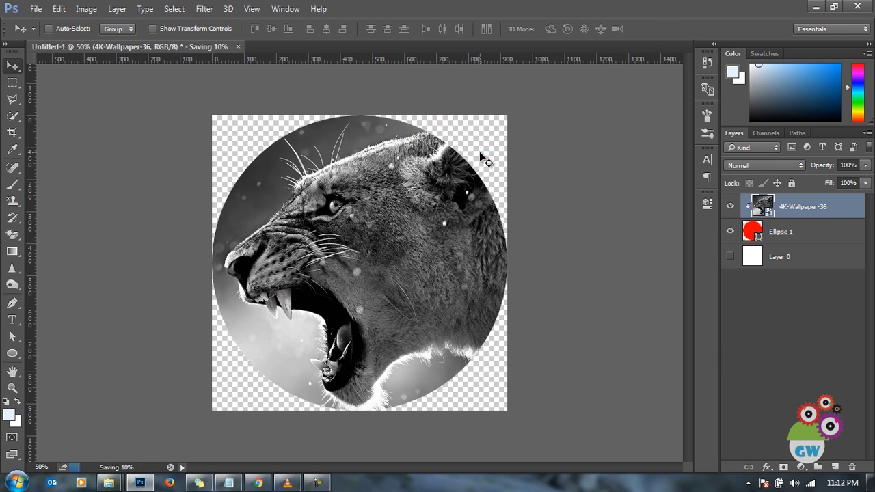
# - Show the desktop and open Untitled-1.png in Windows Photo Viewer
pyautogui.press('super+d')
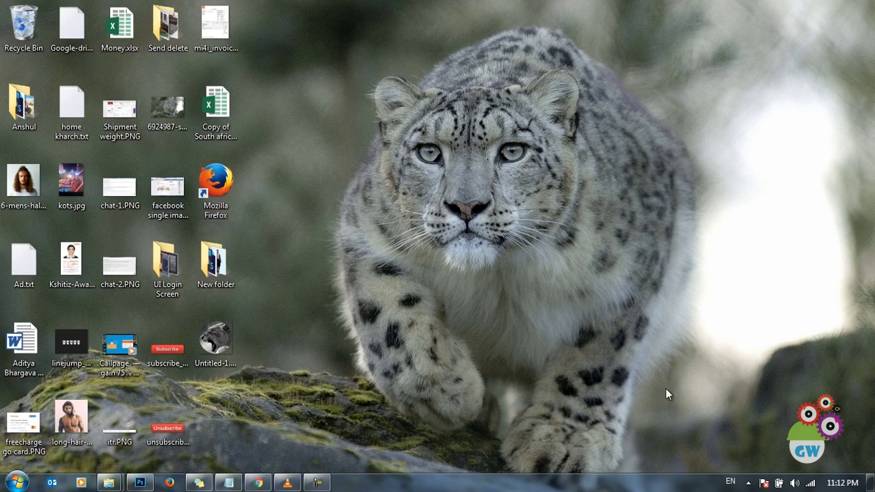
pyautogui.doubleClick(218, 342)
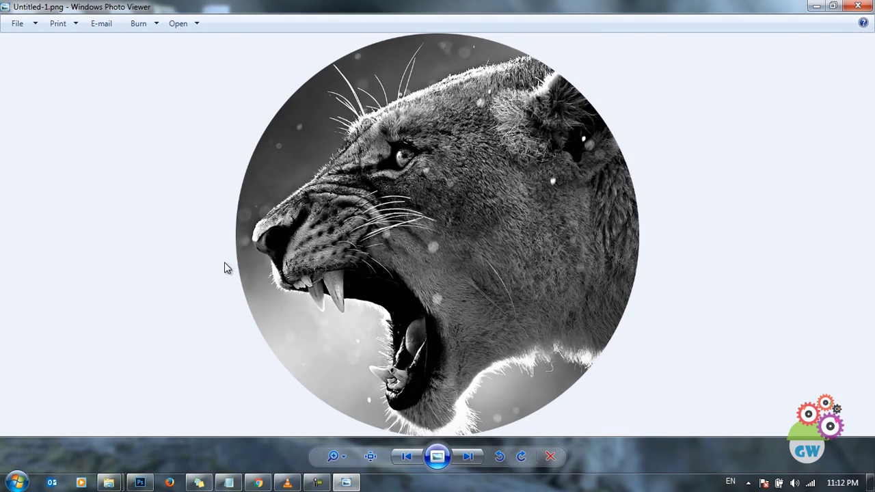